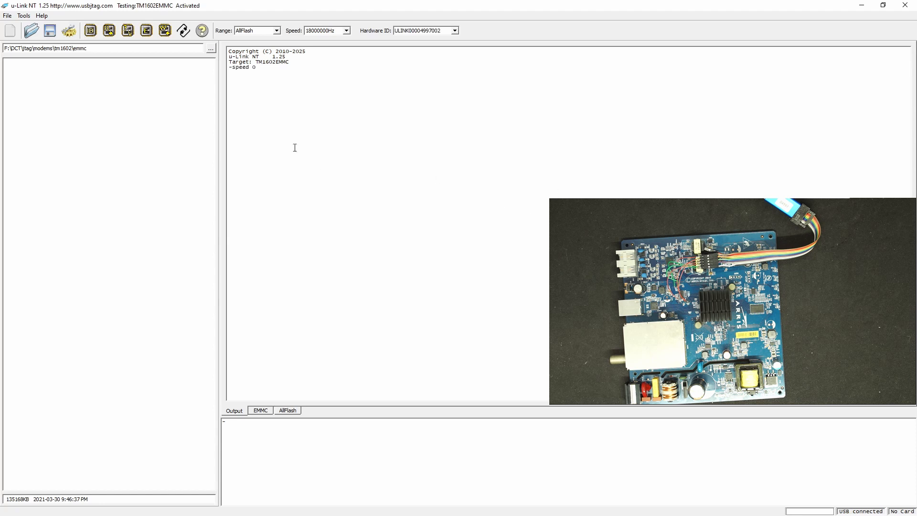
# Step: Detect the eMMC card on the TM1602EMMC target, list its setup with CONFIGSHOW, and compare the card size with the configured size
pyautogui.click(91, 31)
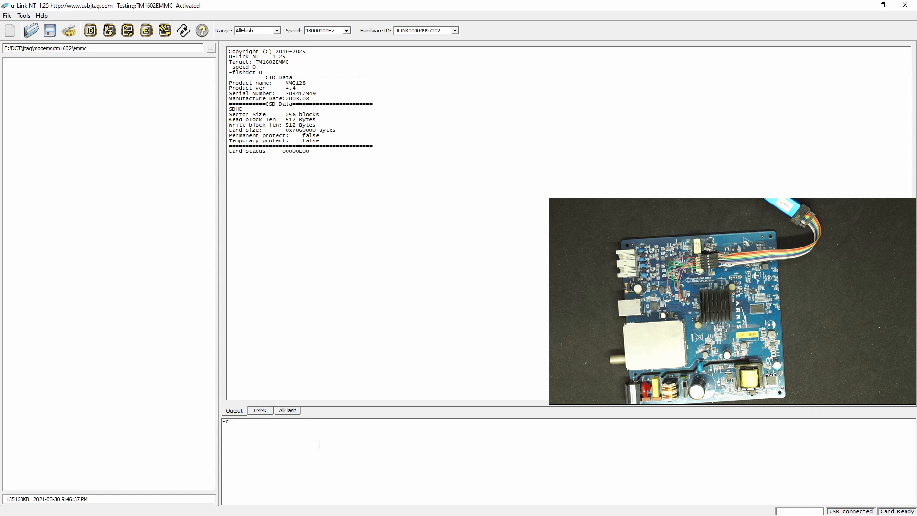
pyautogui.write('SHOW')
pyautogui.press('Return')
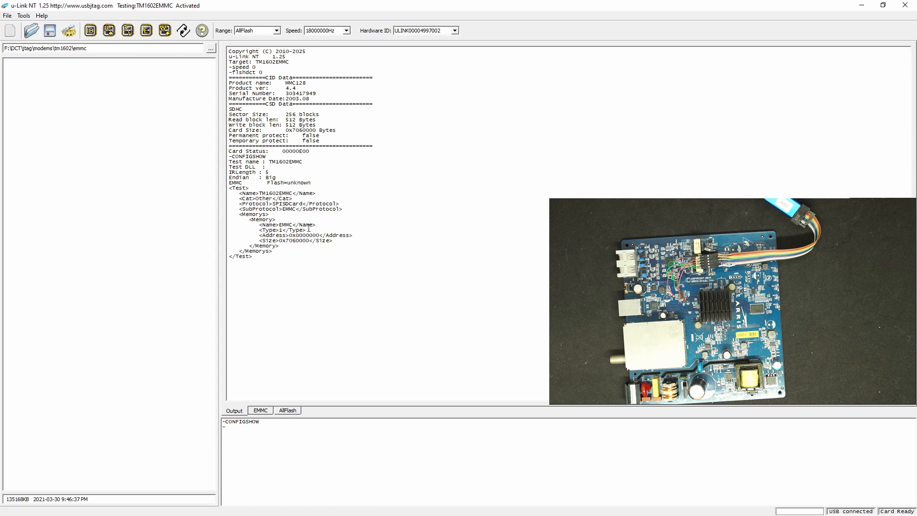
pyautogui.moveTo(285, 131); pyautogui.dragTo(320, 135)
pyautogui.click(90, 31)
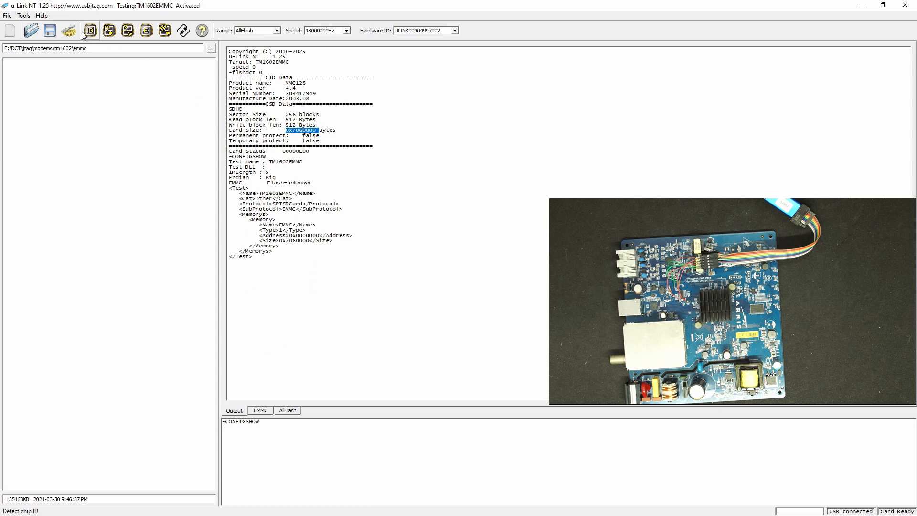
# Step: Read the target's whole flash, 7060000 from address 0, into the buffer and check the transfer in the EMMC data and output log
pyautogui.click(110, 32)
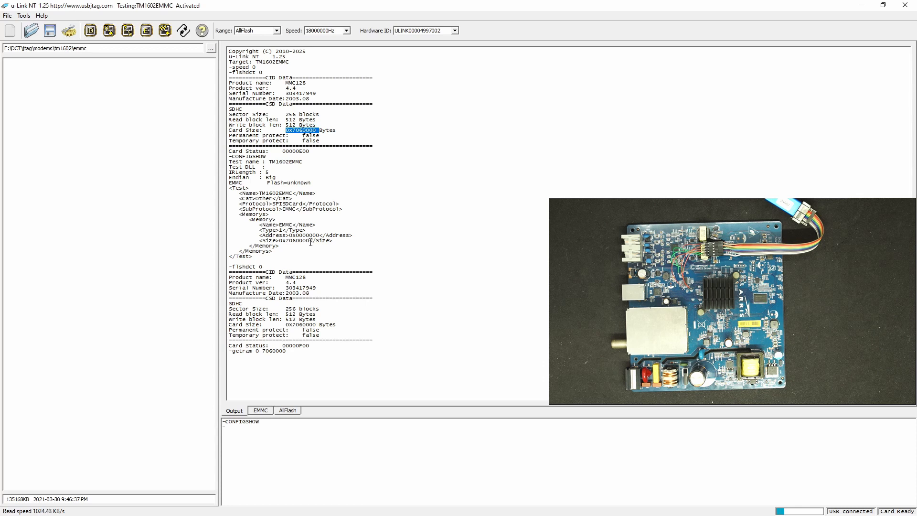
pyautogui.click(266, 411)
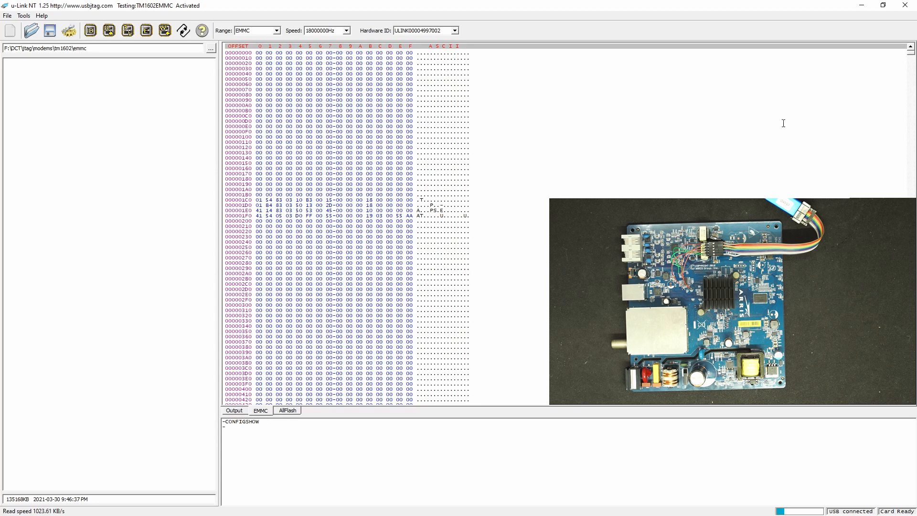
pyautogui.moveTo(912, 53)
pyautogui.mouseDown()
pyautogui.moveTo(912, 63)
pyautogui.moveTo(911, 54)
pyautogui.mouseUp()
pyautogui.click(234, 410)
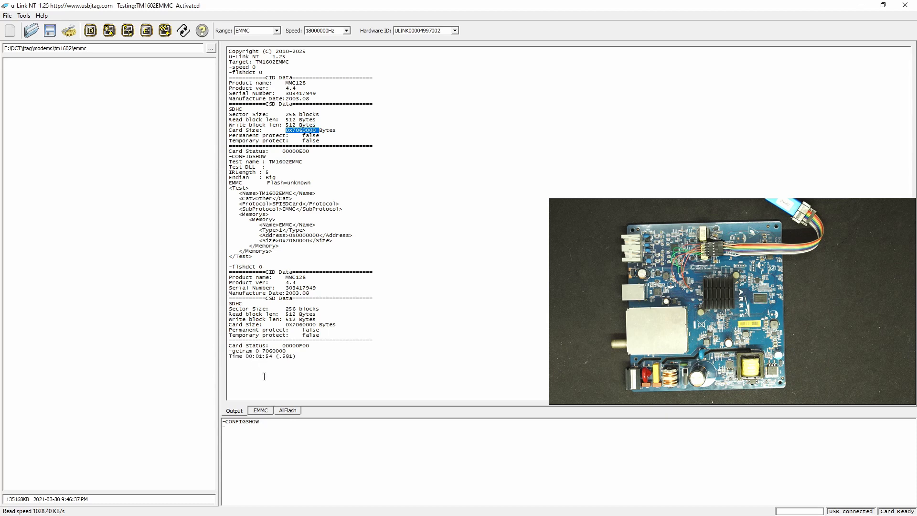
# Step: Examine the EMMC data read from the target, looking through the higher offsets for meaningful text content
pyautogui.click(261, 410)
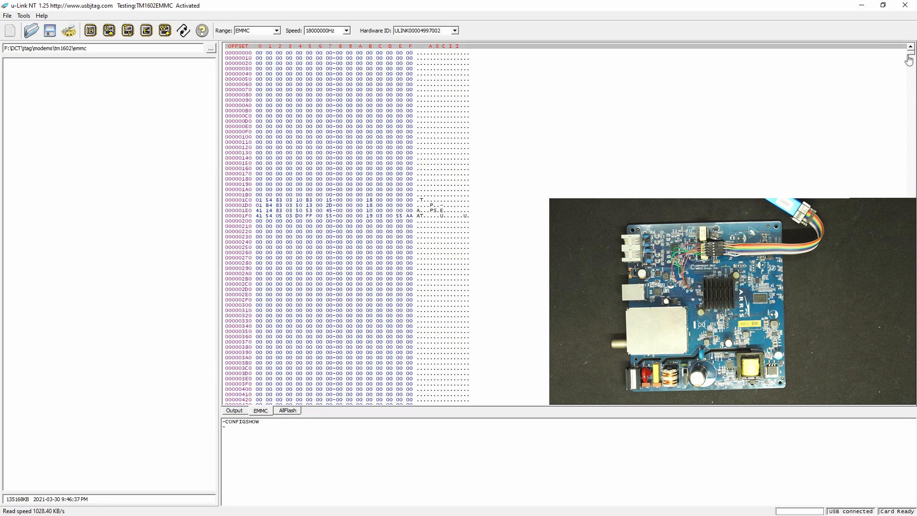
pyautogui.moveTo(910, 55); pyautogui.dragTo(910, 83)
pyautogui.scroll(4, 635, 118)
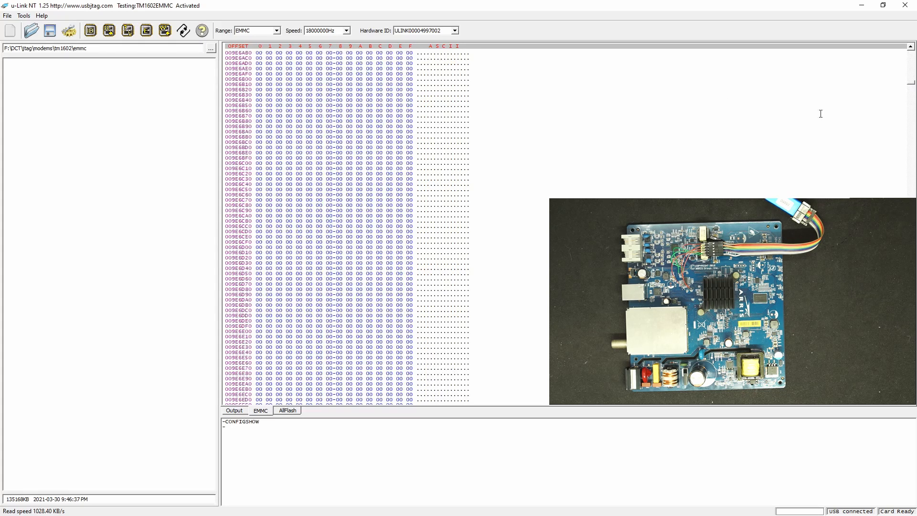
pyautogui.click(911, 67)
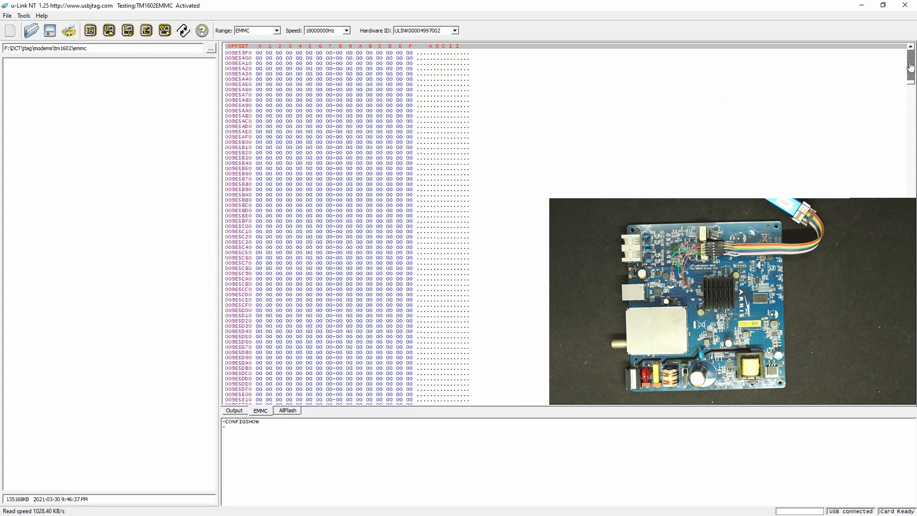
pyautogui.click(911, 67)
pyautogui.click(910, 67)
pyautogui.click(910, 67)
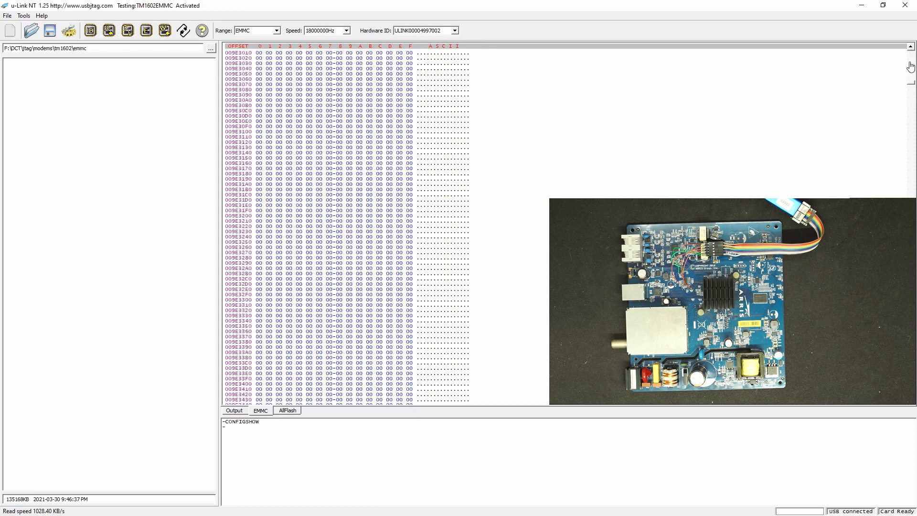
pyautogui.click(911, 67)
pyautogui.click(911, 67)
pyautogui.click(910, 67)
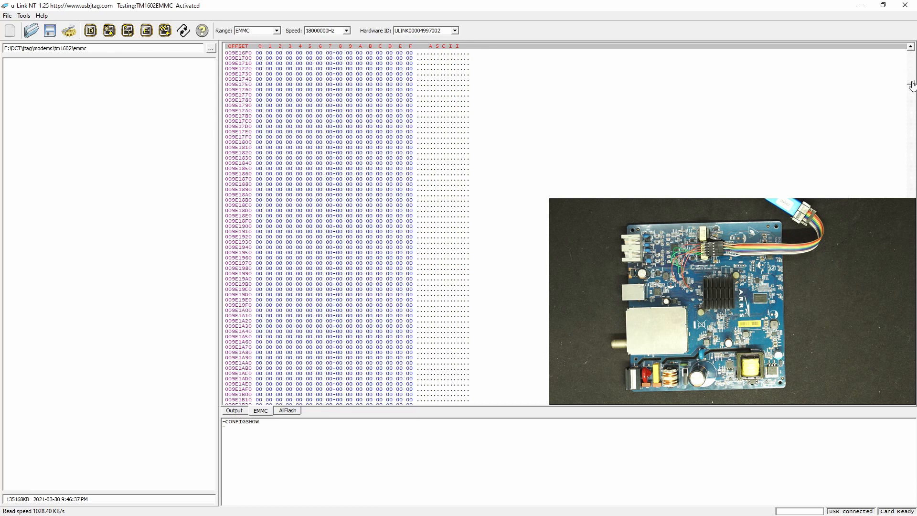
pyautogui.moveTo(911, 86); pyautogui.dragTo(912, 79)
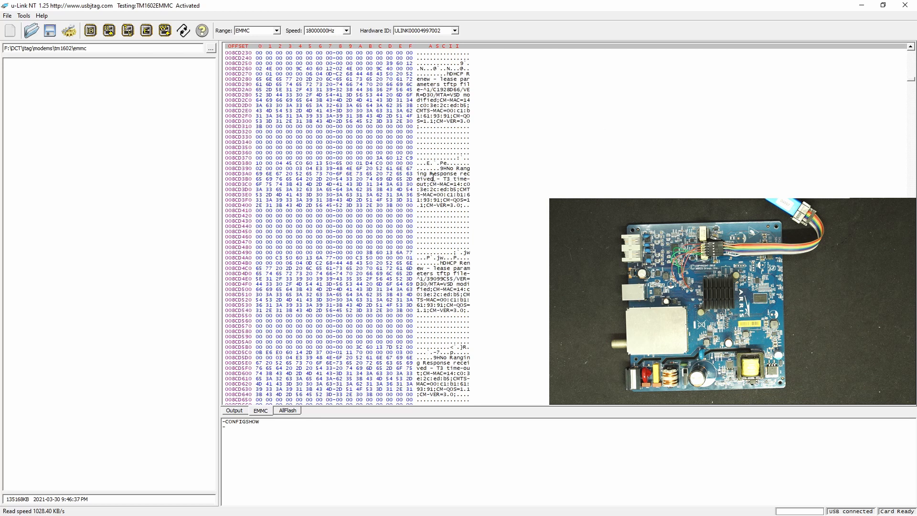
pyautogui.scroll(-5, 447, 200)
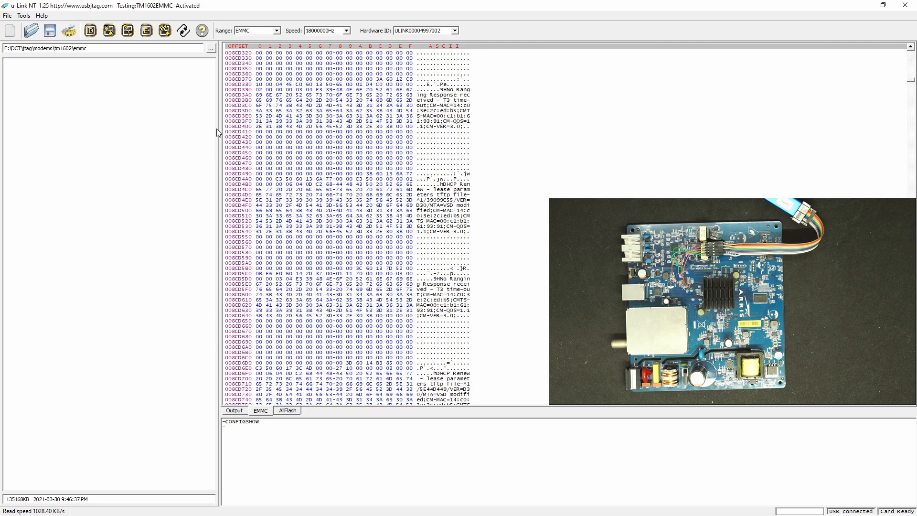
# Step: Save the EMMC data as the binary file emmc1 in the tm1602 emmc folder and check the log
pyautogui.click(51, 32)
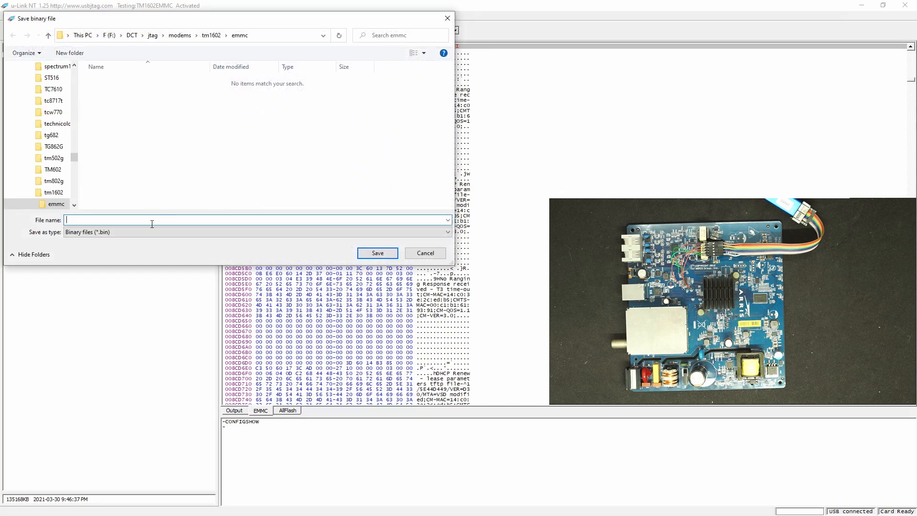
pyautogui.write('emmc1')
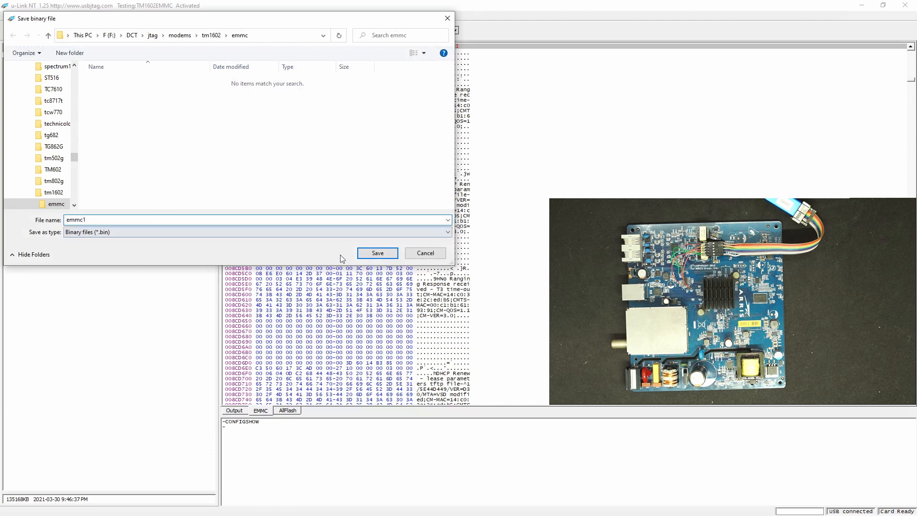
pyautogui.click(377, 253)
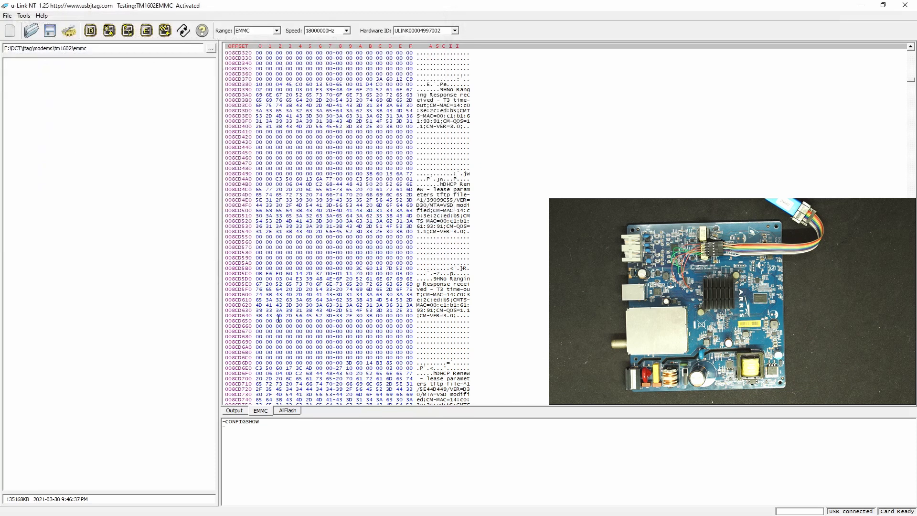
pyautogui.click(234, 410)
# Step: Clear the EMMC buffer so that every byte is FF
pyautogui.click(260, 411)
pyautogui.rightClick(284, 319)
pyautogui.click(299, 323)
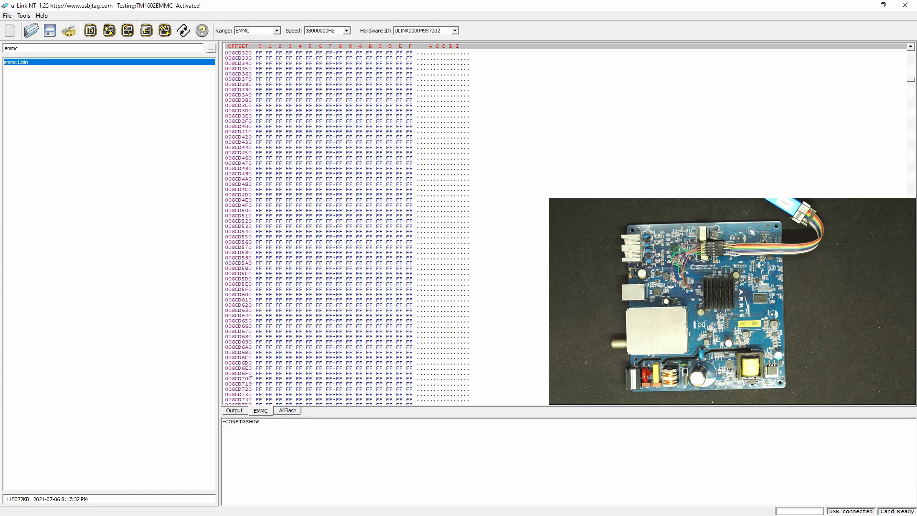
pyautogui.click(234, 410)
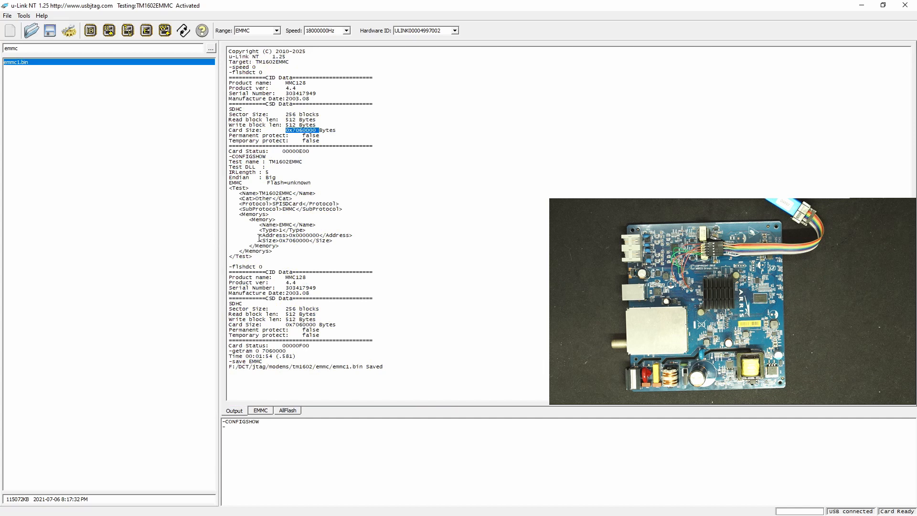
# Step: Erase the target's EMMC memory and compare the start of it with the buffer using CMPRAM 0 20000
pyautogui.click(146, 30)
pyautogui.click(435, 272)
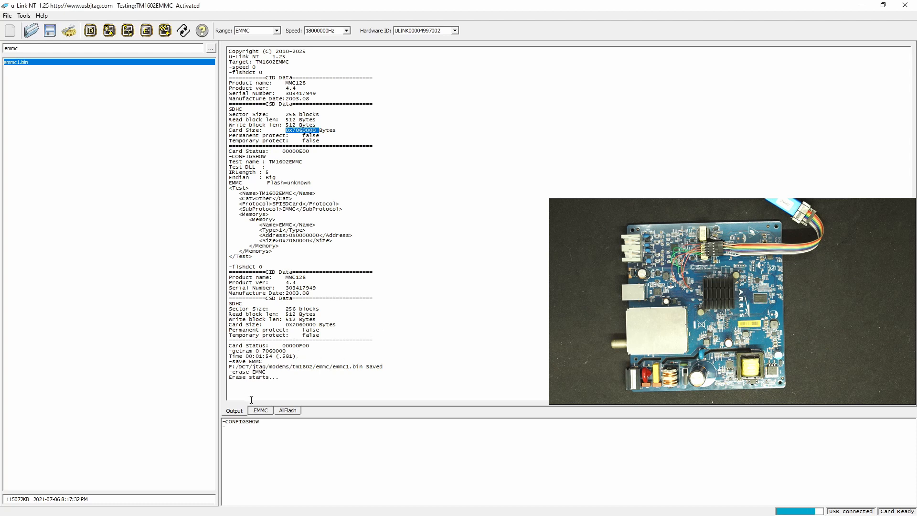
pyautogui.click(260, 411)
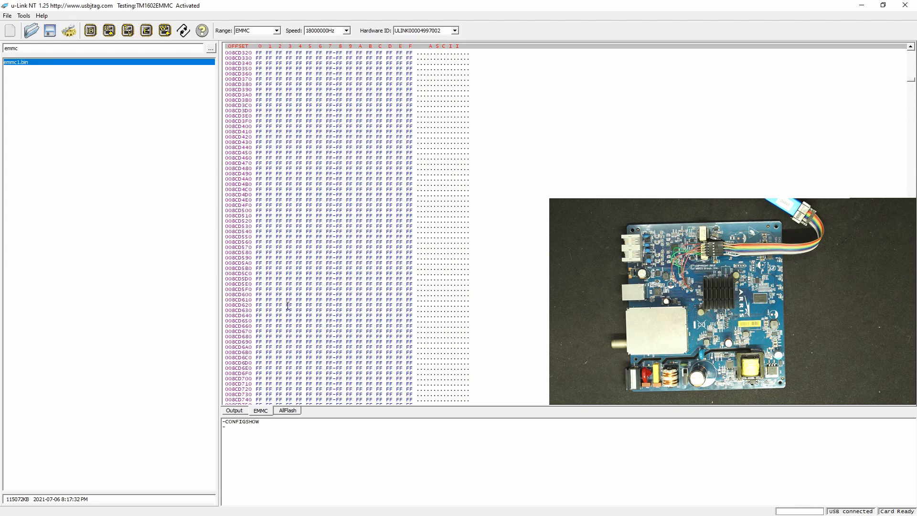
pyautogui.click(236, 412)
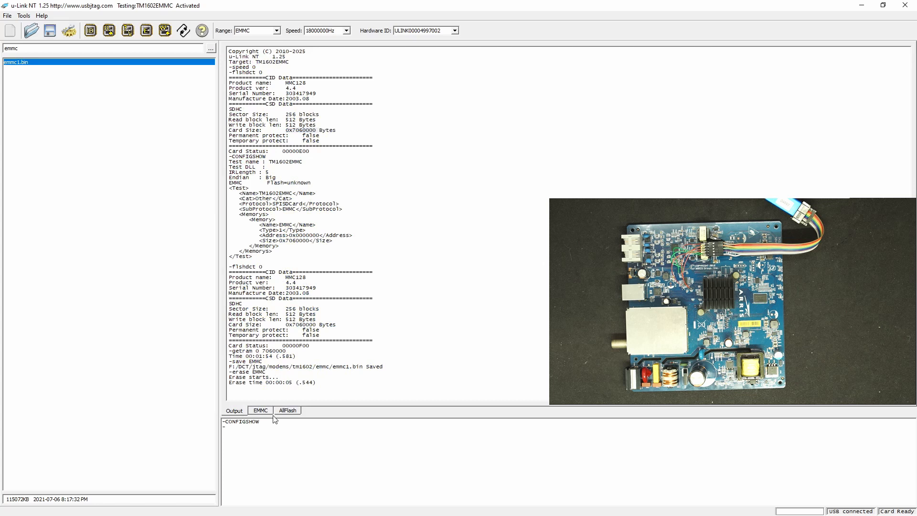
pyautogui.write('CMPRAM 0 20000')
pyautogui.press('Return')
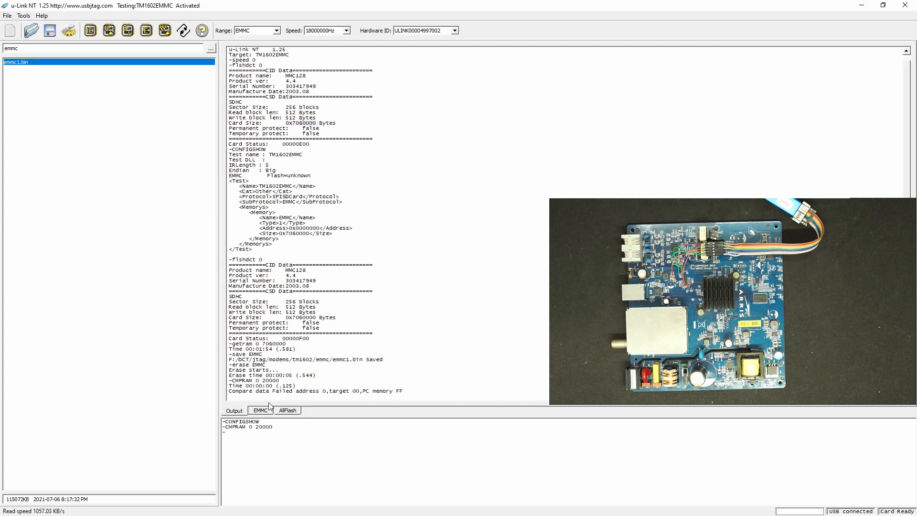
# Step: Fill the EMMC buffer with zeros using the command f emmc 0, and repeat the comparison CMPRAM 0 20000
pyautogui.click(264, 411)
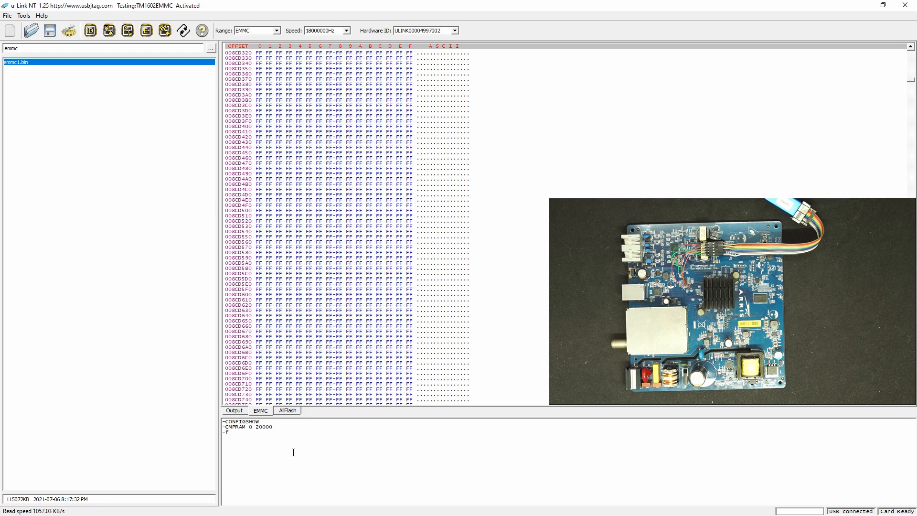
pyautogui.write('f emmc 0')
pyautogui.press('Return')
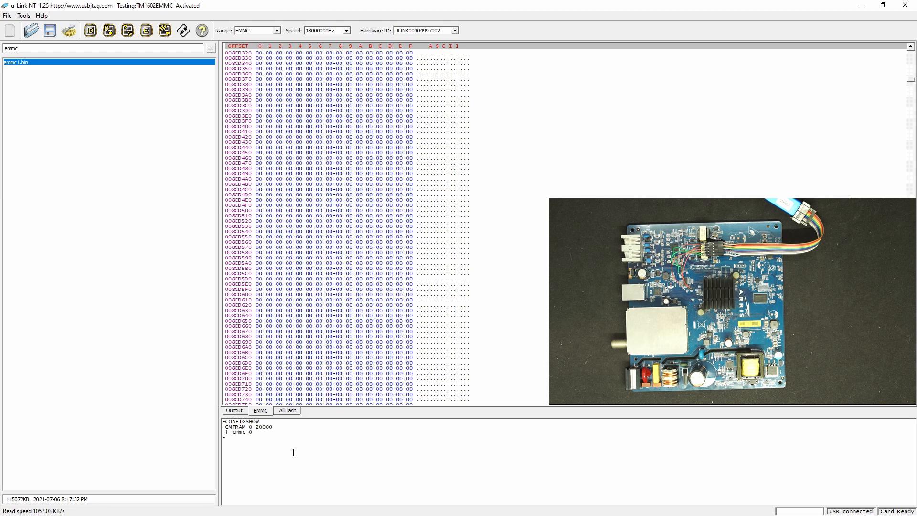
pyautogui.press('Up')
pyautogui.press('Up')
pyautogui.click(239, 412)
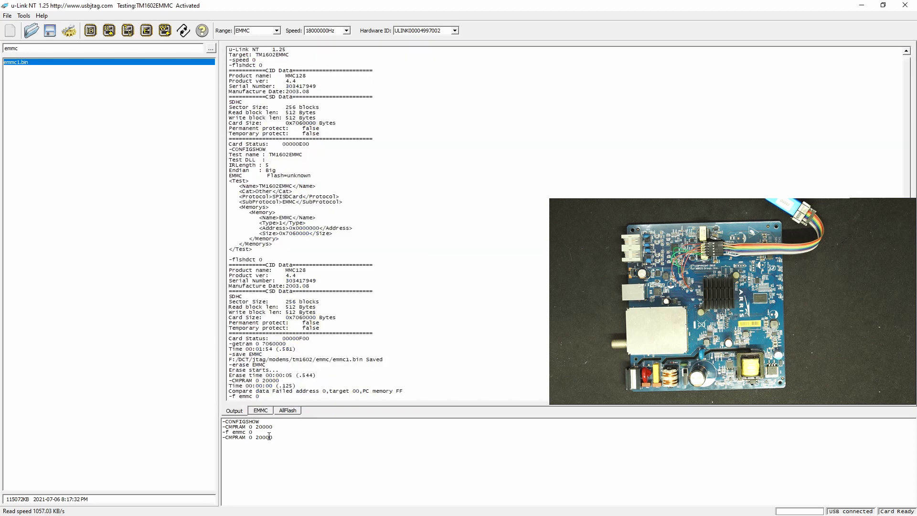
pyautogui.press('Return')
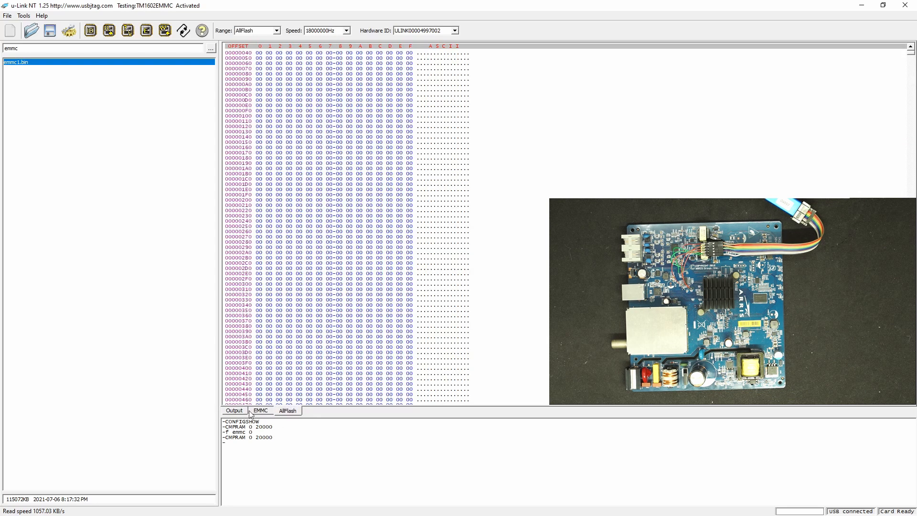
pyautogui.click(246, 412)
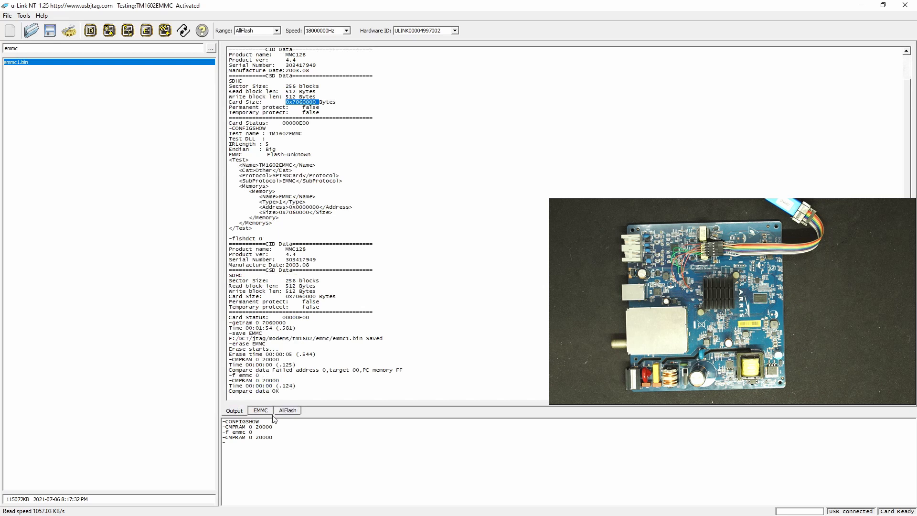
# Step: Program the target's whole flash from emmc1.bin and compare the programmed contents with the loaded data
pyautogui.doubleClick(85, 64)
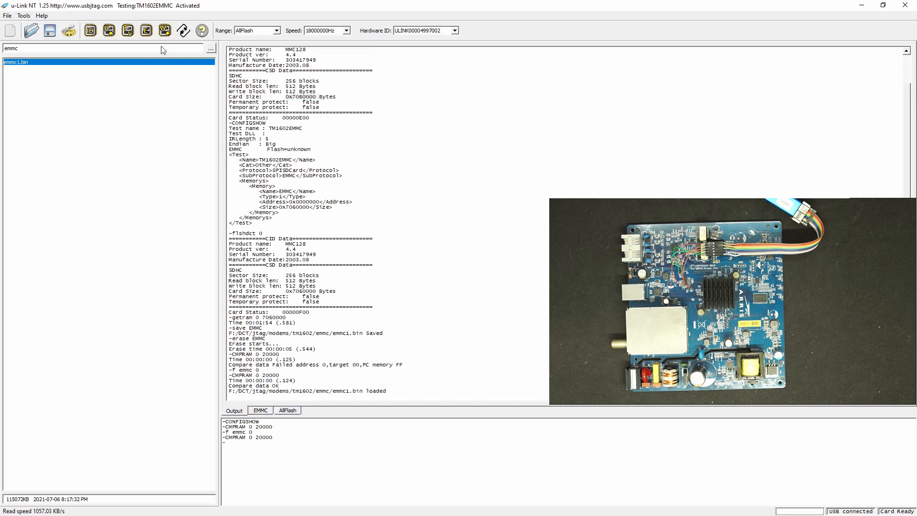
pyautogui.click(165, 30)
pyautogui.click(438, 273)
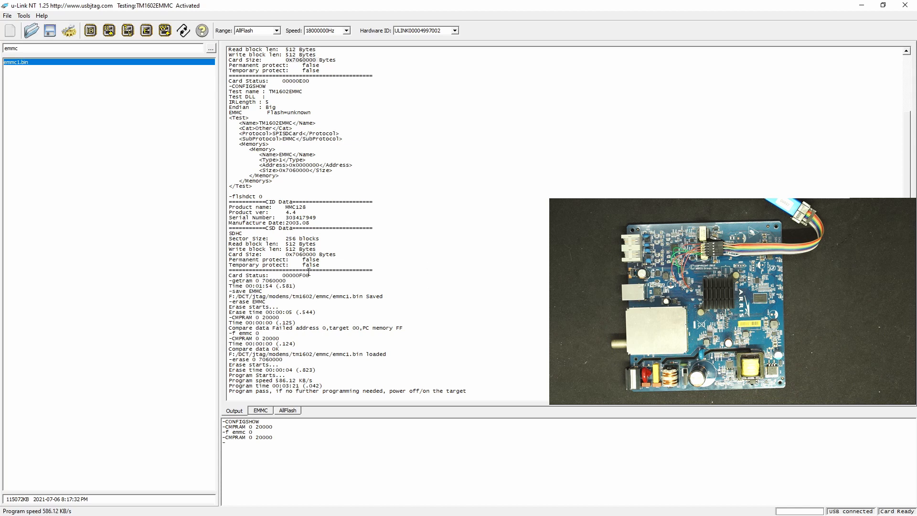
pyautogui.click(127, 30)
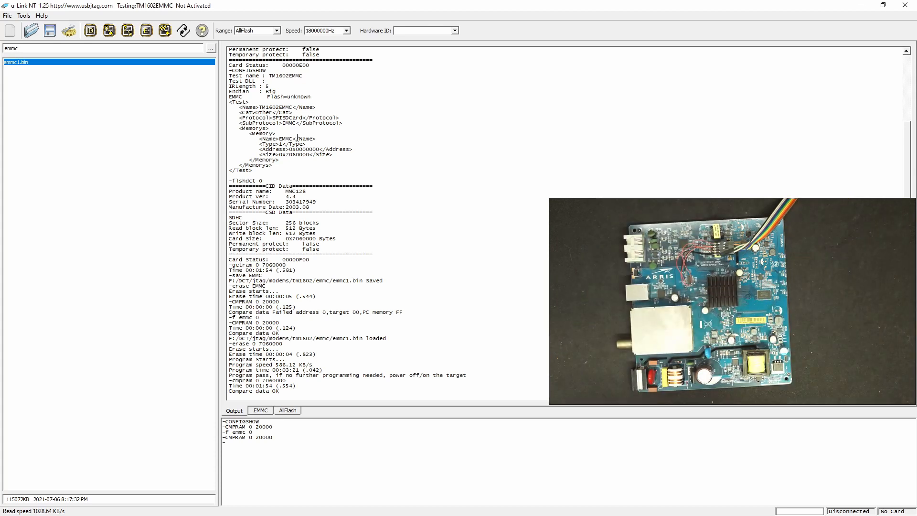
# Step: Detect the eMMC card on the second board and read its whole flash into the buffer
pyautogui.click(91, 32)
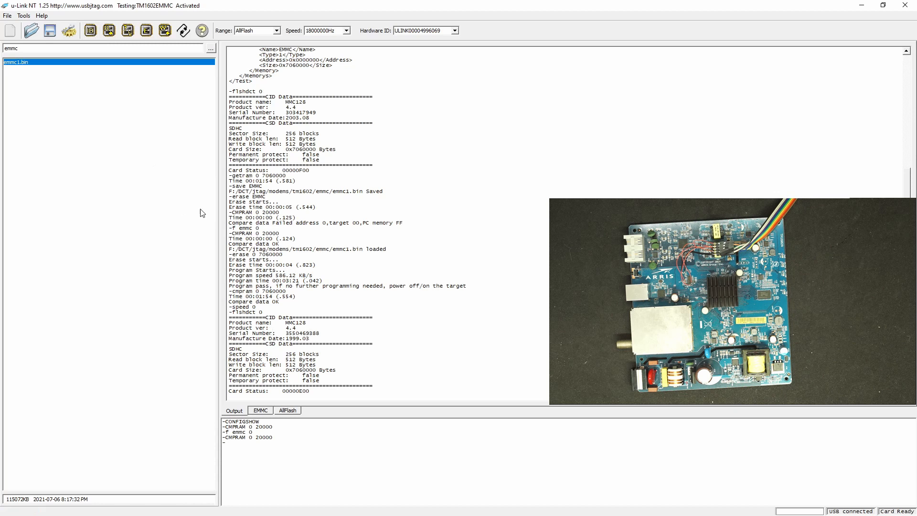
pyautogui.click(110, 31)
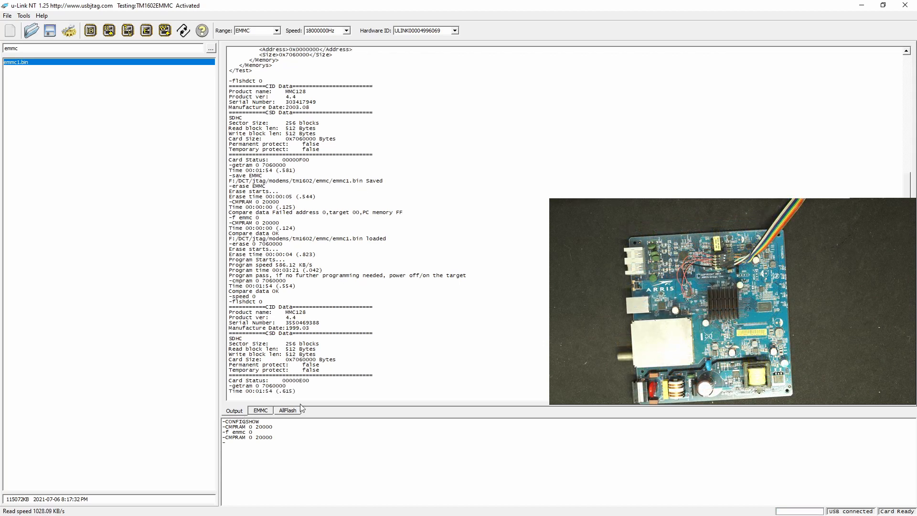
# Step: Save the second board's EMMC data as the binary file Toshica in the emmc folder, and detect the reconnected card again
pyautogui.click(51, 31)
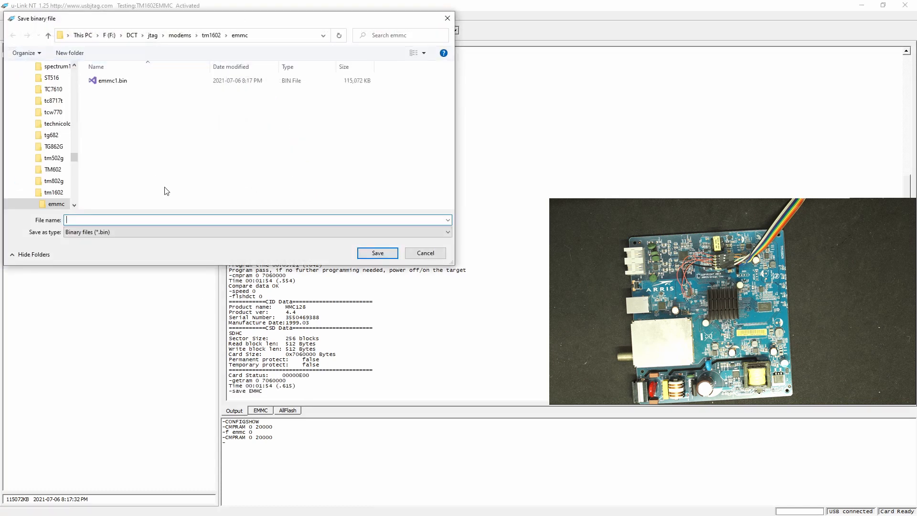
pyautogui.write('Toshica')
pyautogui.press('Return')
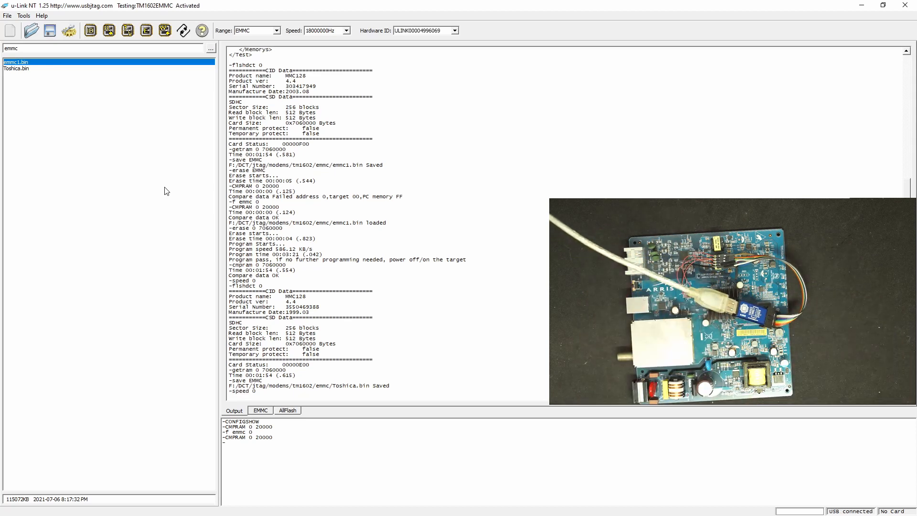
pyautogui.click(109, 30)
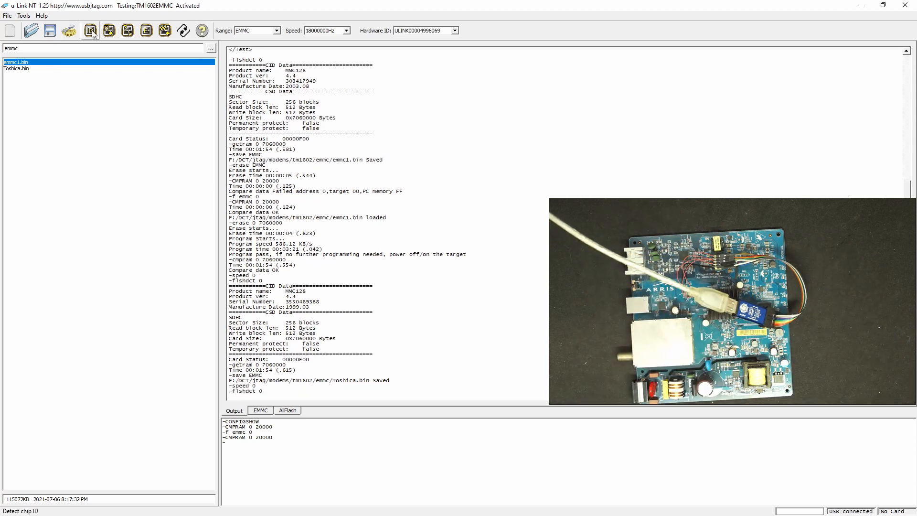
# Step: Erase the second board's EMMC range and compare it with the buffer using the command CMPRAM 0 20000
pyautogui.click(147, 30)
pyautogui.click(436, 273)
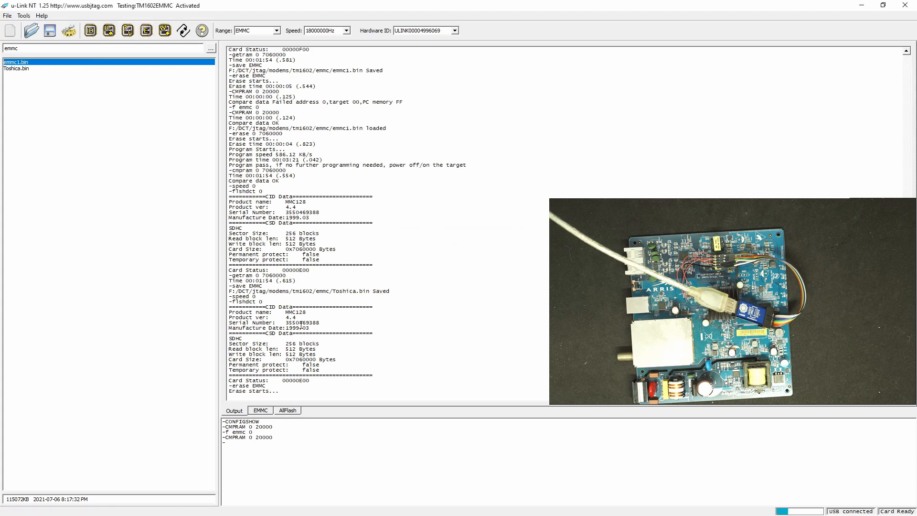
pyautogui.click(262, 412)
pyautogui.click(242, 413)
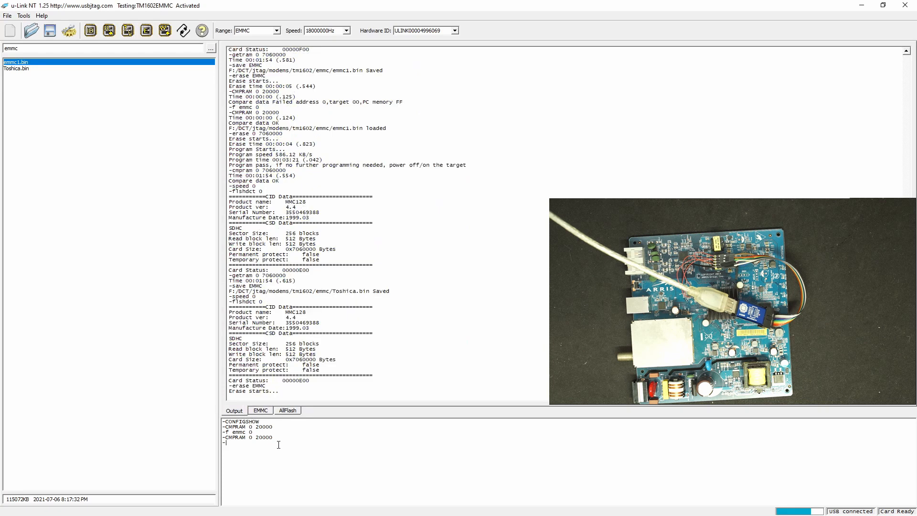
pyautogui.press('Up')
pyautogui.press('Return')
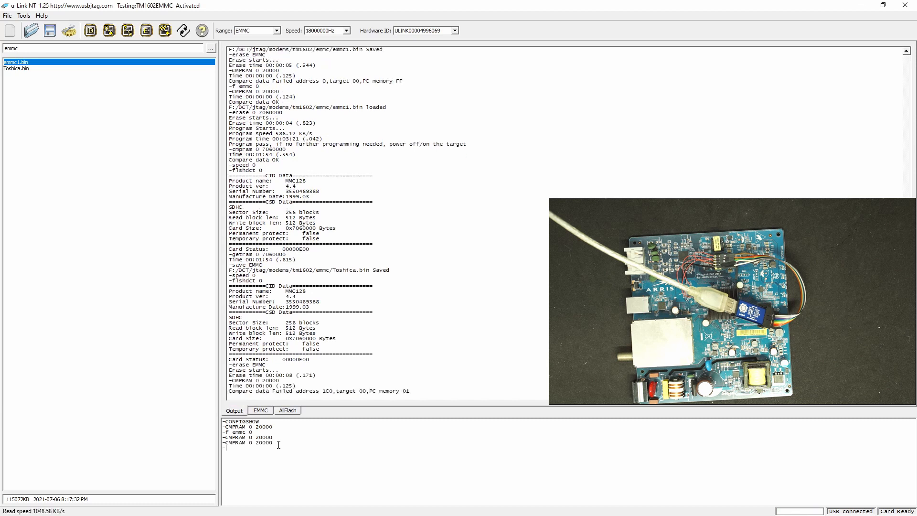
# Step: Fill the EMMC buffer with zeros using f emmc 0, rerun CMPRAM 0 20000 on the erased second board, and check the output log
pyautogui.click(262, 413)
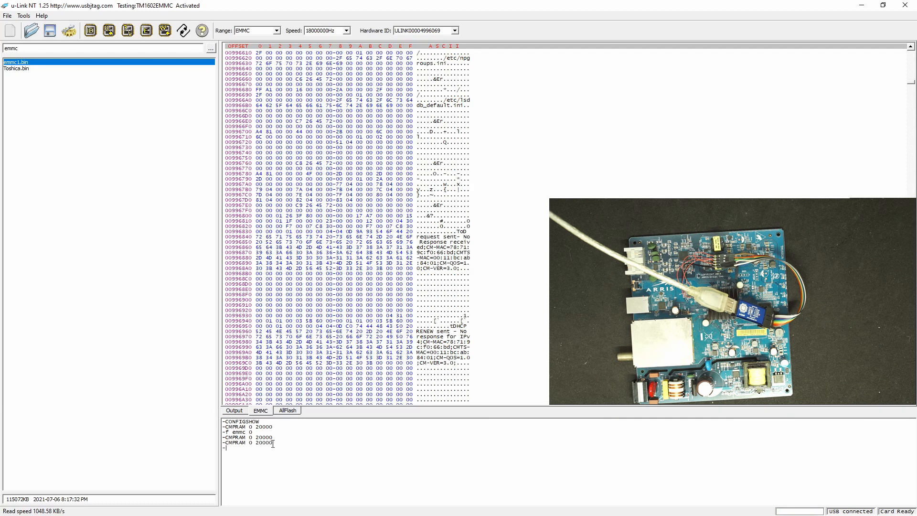
pyautogui.write('f emmc 0')
pyautogui.press('Return')
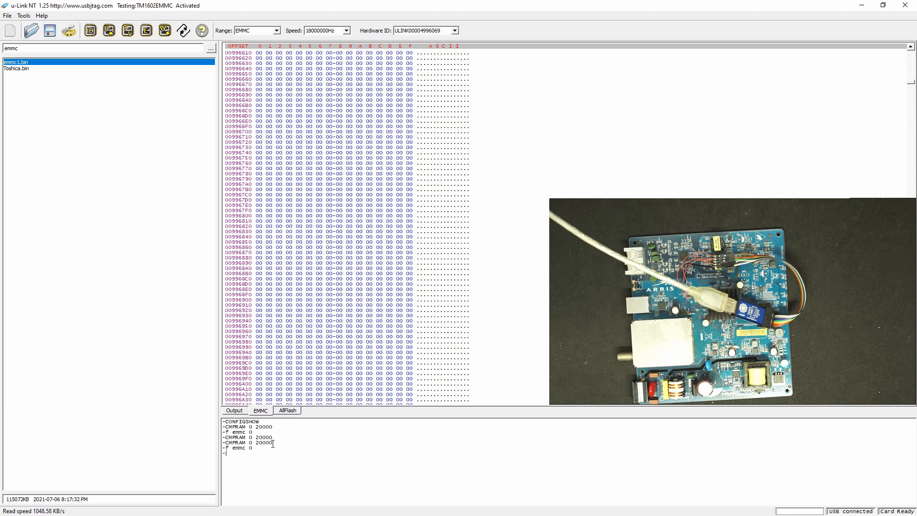
pyautogui.write('cmpram 0 20000')
pyautogui.press('Return')
pyautogui.click(233, 411)
pyautogui.scroll(-5, 299, 362)
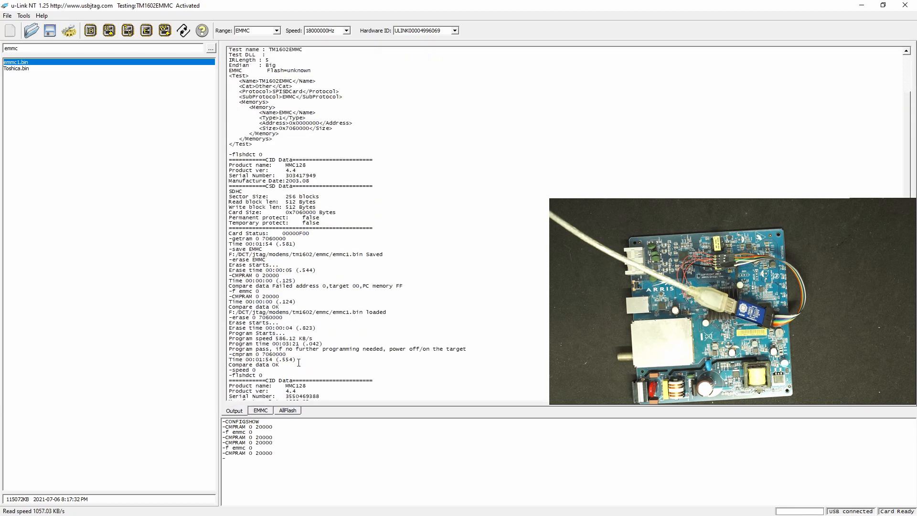
pyautogui.scroll(-15, 299, 361)
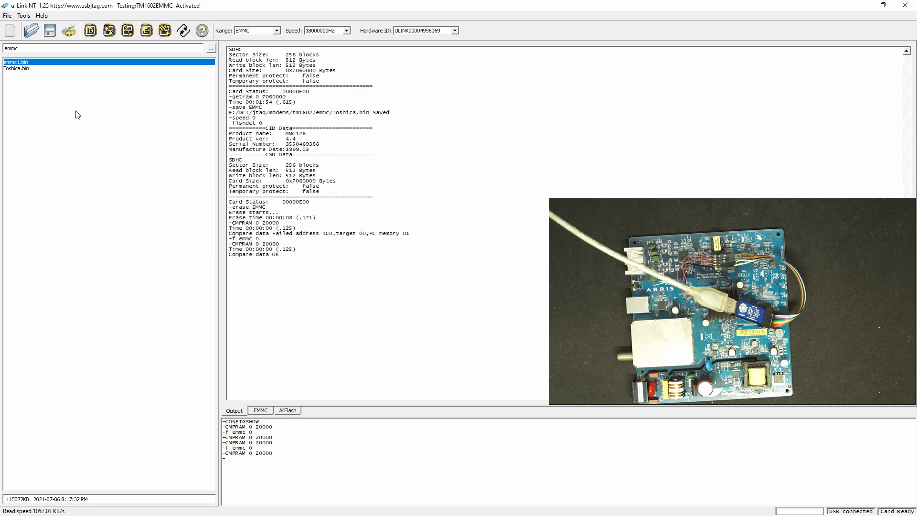
# Step: Load Toshica.bin, program it into the second board's EMMC range, and compare the target with the loaded data
pyautogui.doubleClick(35, 69)
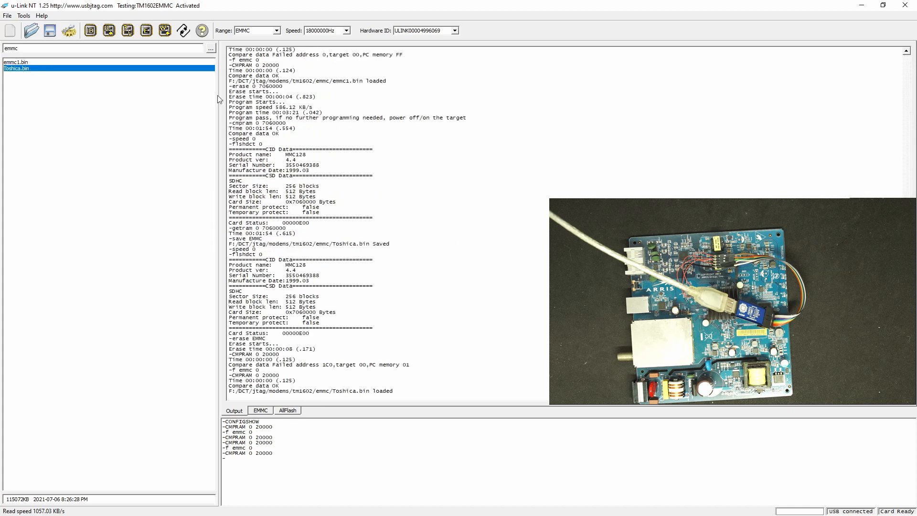
pyautogui.click(164, 30)
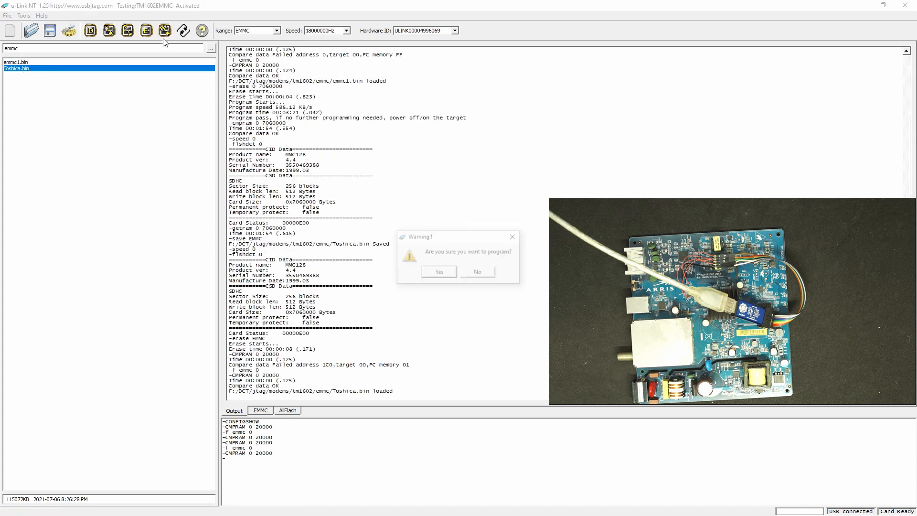
pyautogui.click(438, 273)
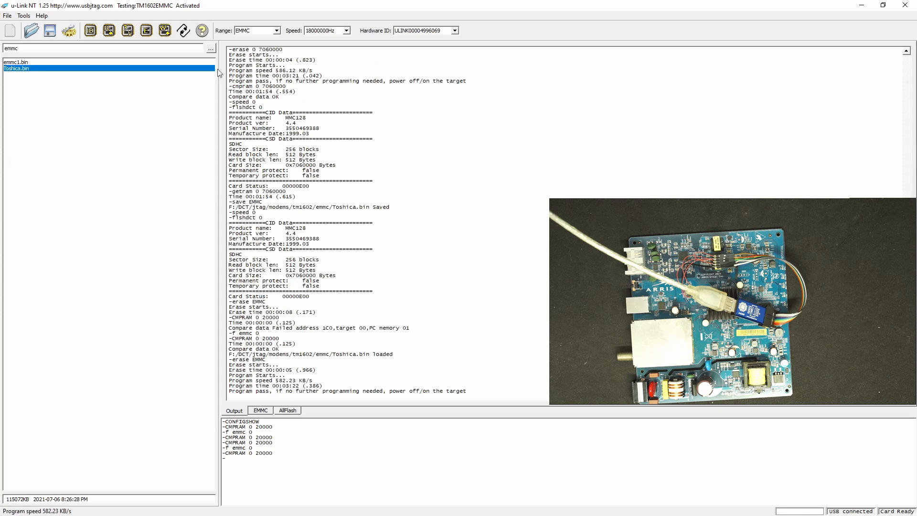
pyautogui.click(128, 30)
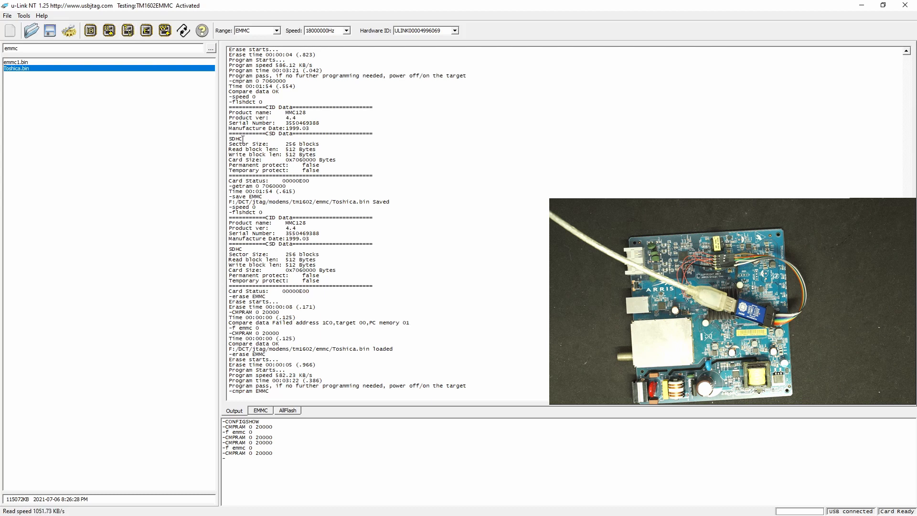